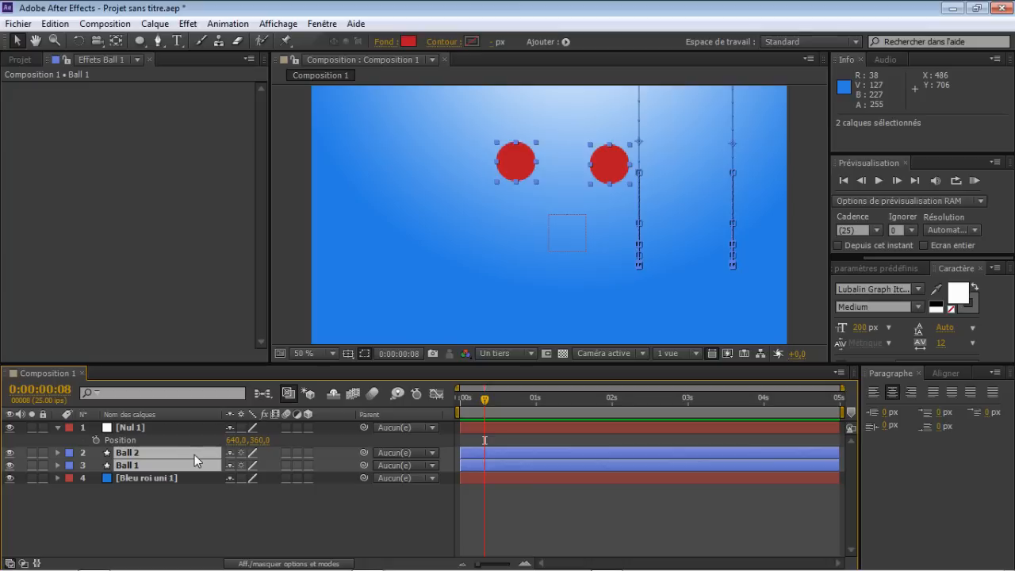
- Reveal the Position keyframes of Ball 1 and Ball 2 and scrub to 0:00:01:03 to compare their motion
{"action": "key", "text": "p"}
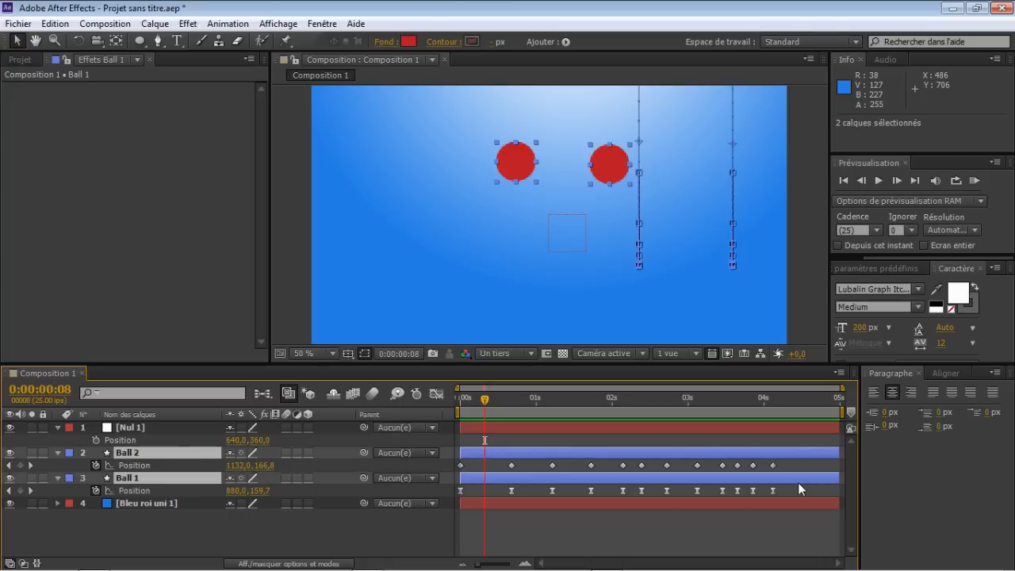
{"action": "left_click", "coordinate": [520, 483]}
{"action": "left_click_drag", "start_coordinate": [485, 460], "coordinate": [544, 428]}
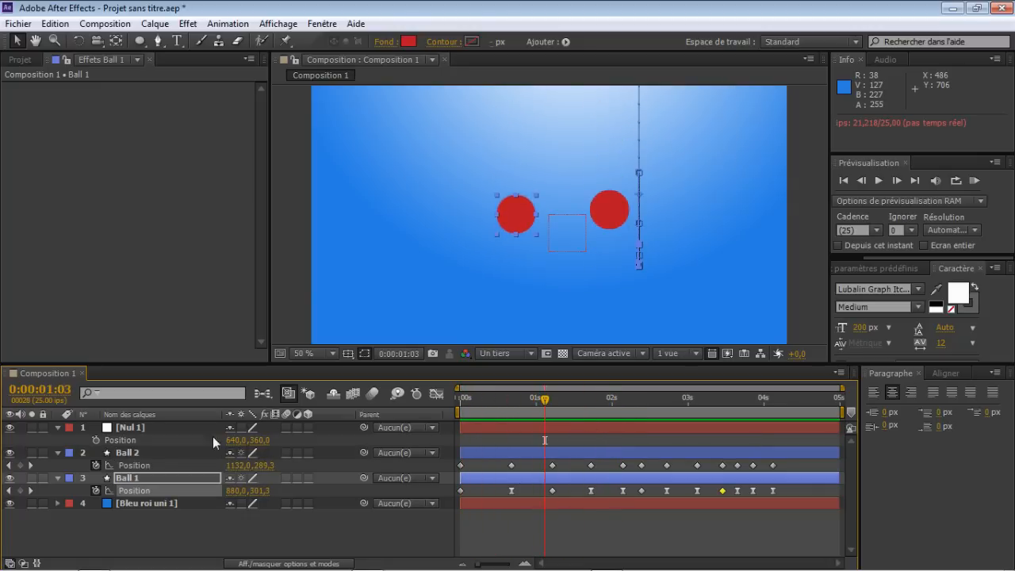
{"action": "left_click", "coordinate": [141, 466]}
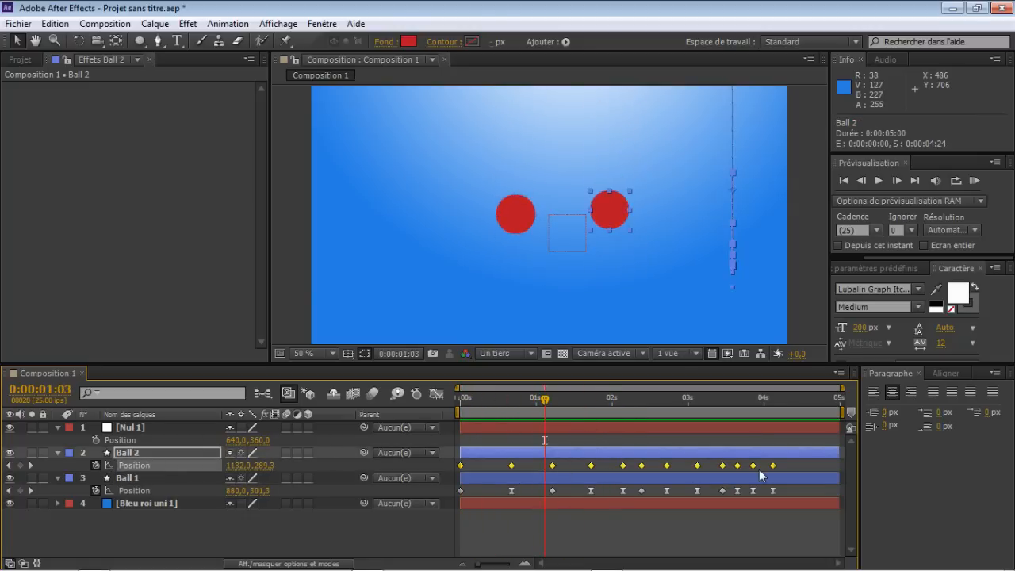
{"action": "left_click", "coordinate": [129, 454]}
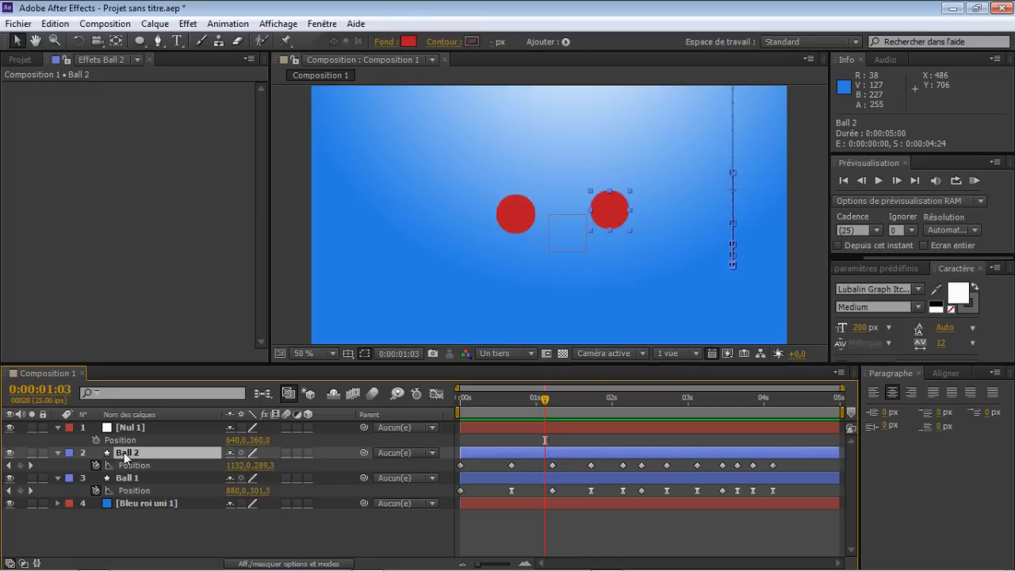
- Display the speed curve of Ball 2's Position property in the Graph Editor
{"action": "left_click", "coordinate": [58, 453]}
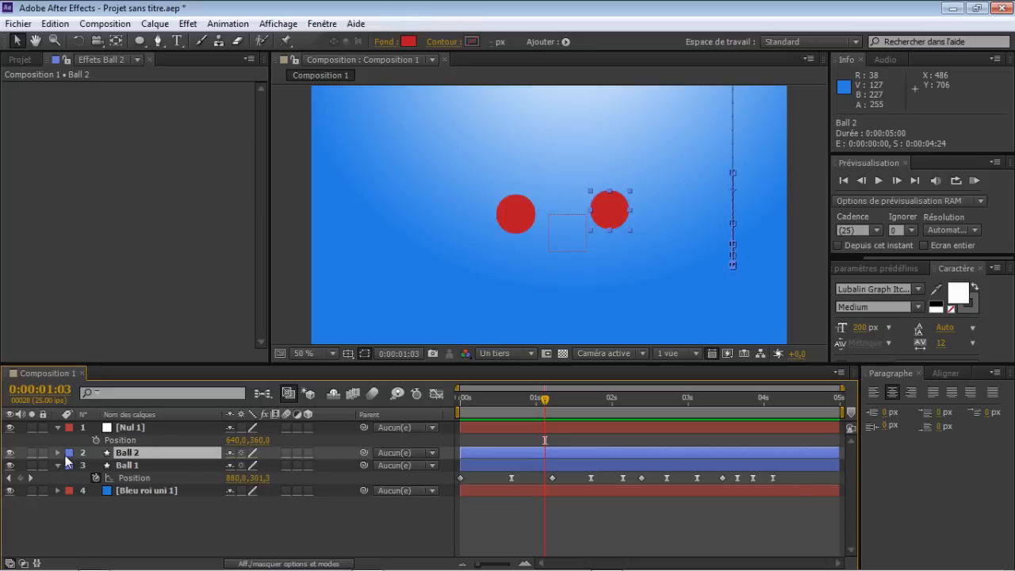
{"action": "key", "text": "p"}
{"action": "left_click", "coordinate": [138, 466]}
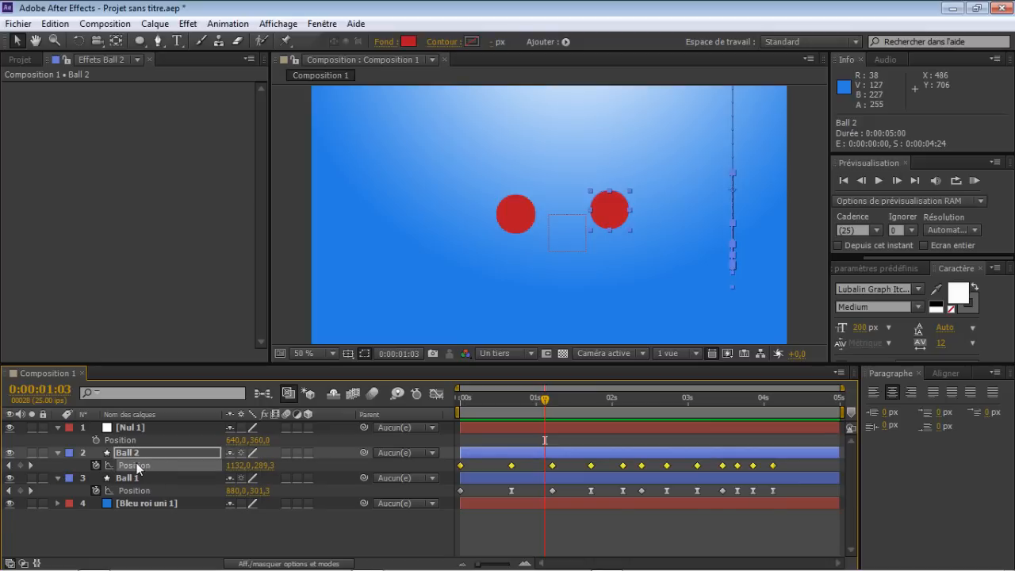
{"action": "left_click", "coordinate": [436, 395]}
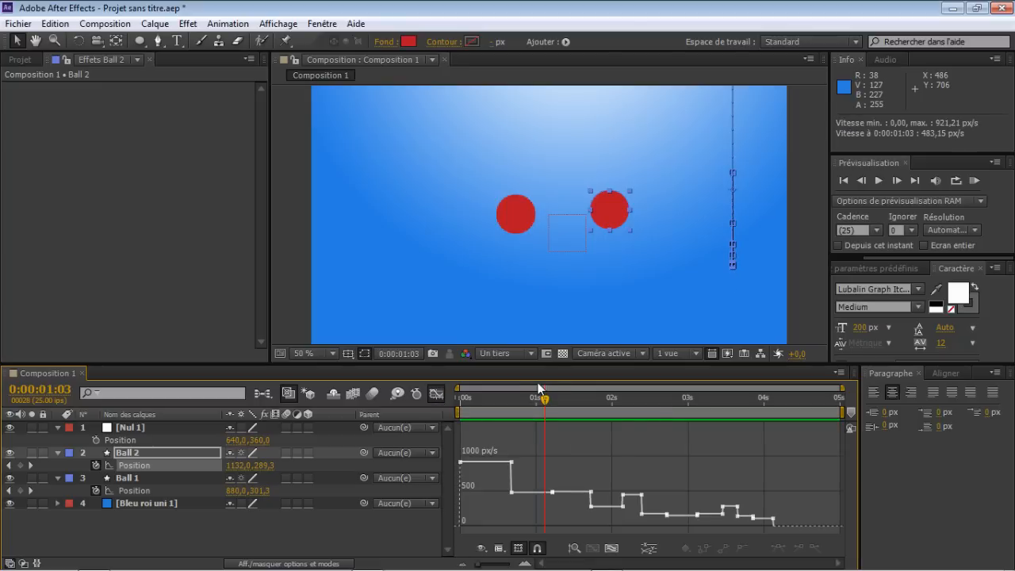
- Enlarge the timeline area, hide Ball 1, and scrub to 0:00:02:05 to examine Ball 2's motion alone
{"action": "left_click_drag", "start_coordinate": [540, 371], "coordinate": [466, 364]}
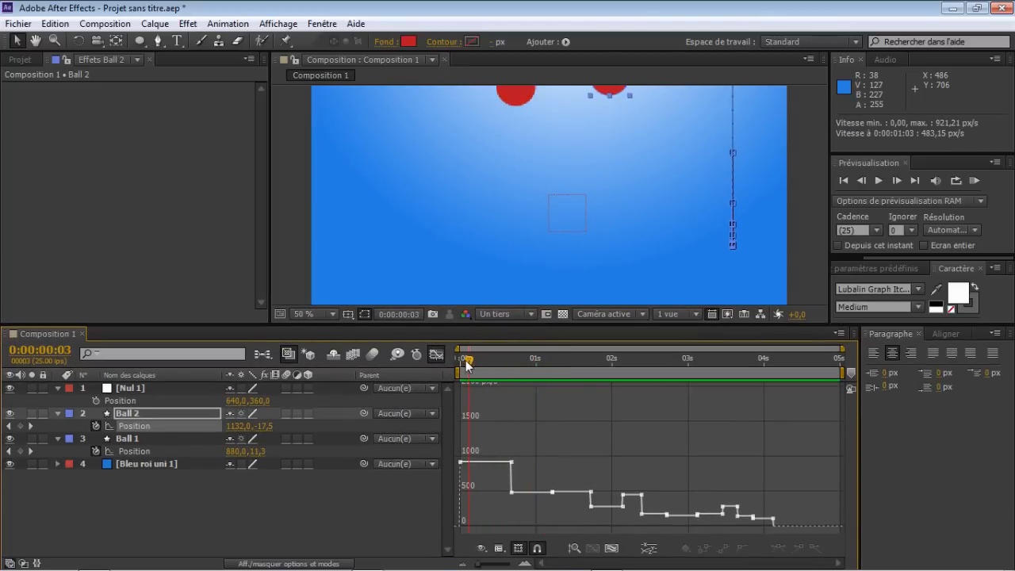
{"action": "left_click", "coordinate": [10, 438]}
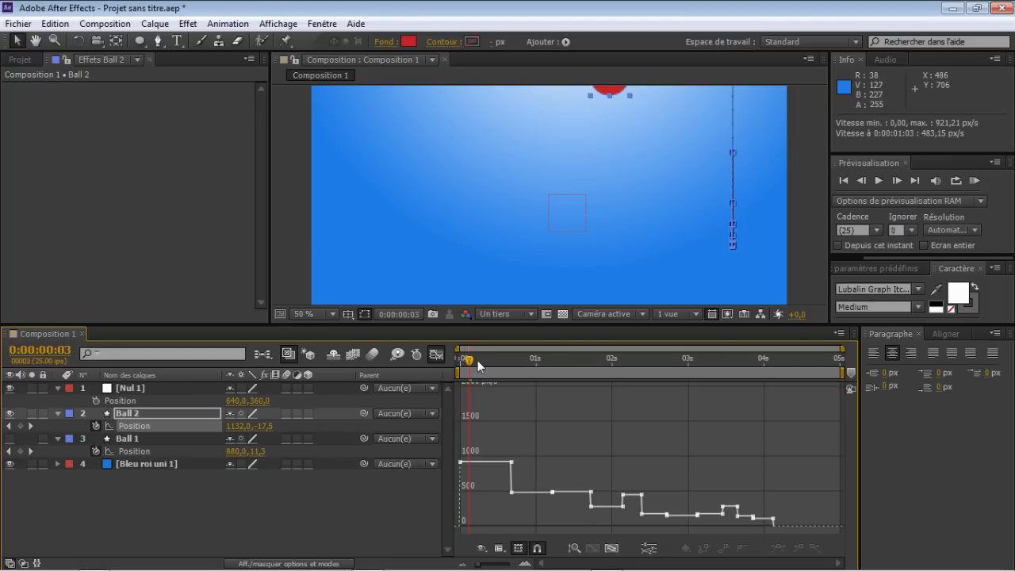
{"action": "left_click_drag", "start_coordinate": [468, 364], "coordinate": [626, 380]}
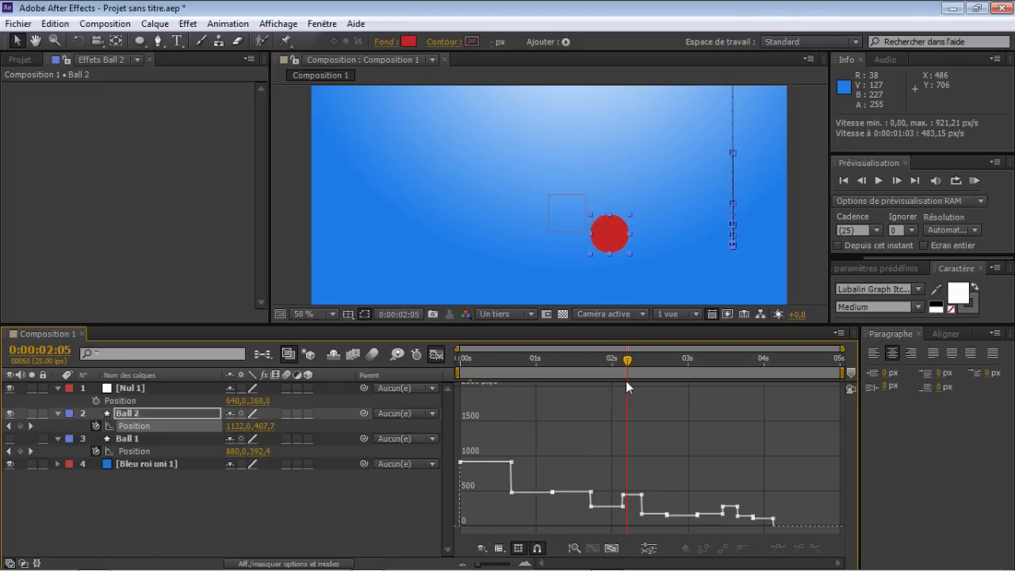
- Try to reshape Ball 2's Position speed curve by raising the speed before the first bounce and curving the segment after it
{"action": "double_click", "coordinate": [513, 461]}
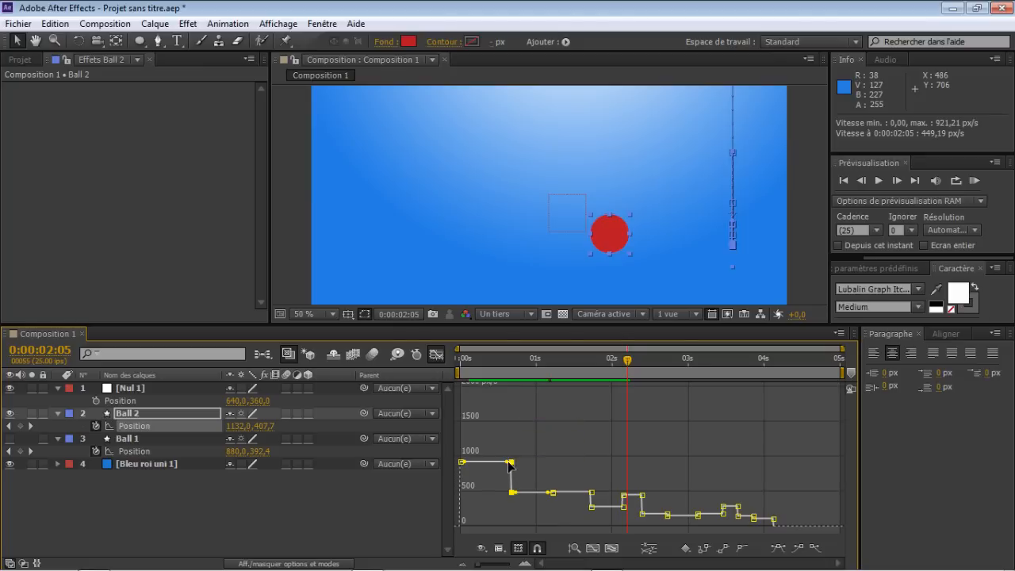
{"action": "left_click_drag", "start_coordinate": [481, 564], "coordinate": [488, 566]}
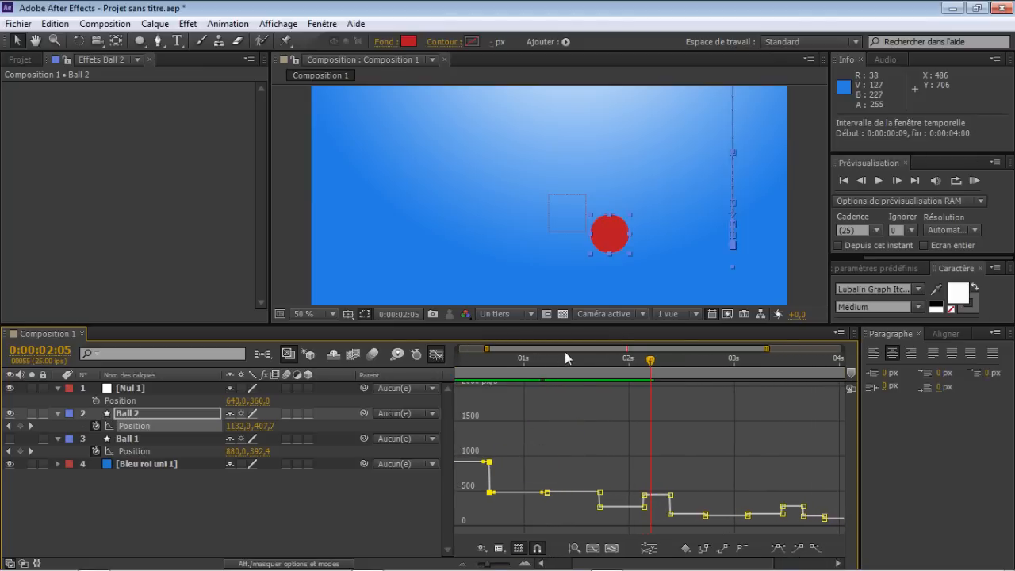
{"action": "left_click_drag", "start_coordinate": [568, 359], "coordinate": [493, 349]}
{"action": "mouse_move", "coordinate": [514, 467]}
{"action": "left_mouse_down"}
{"action": "mouse_move", "coordinate": [506, 393]}
{"action": "mouse_move", "coordinate": [505, 482]}
{"action": "mouse_move", "coordinate": [507, 454]}
{"action": "left_mouse_up"}
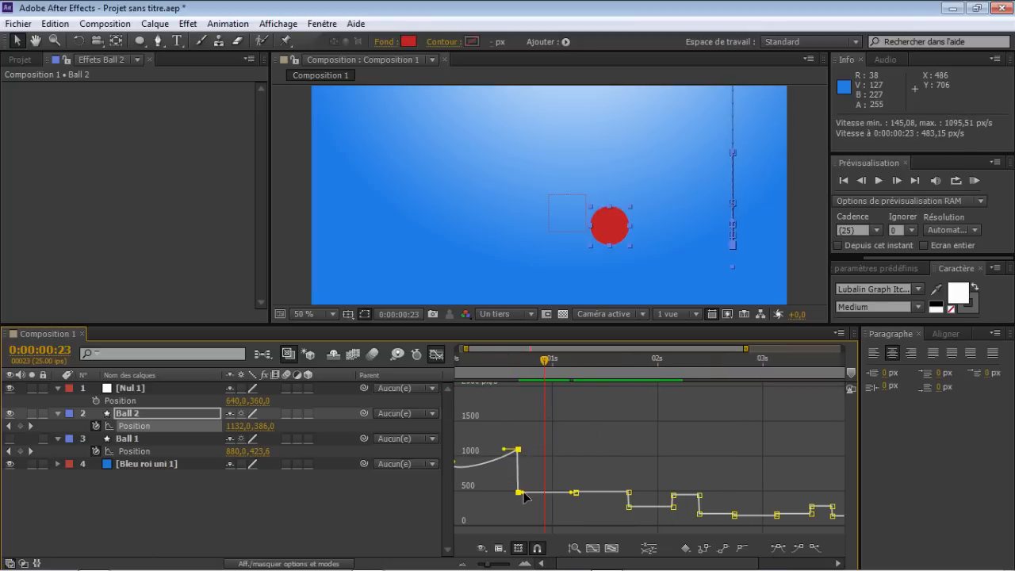
{"action": "left_click_drag", "start_coordinate": [522, 492], "coordinate": [563, 506]}
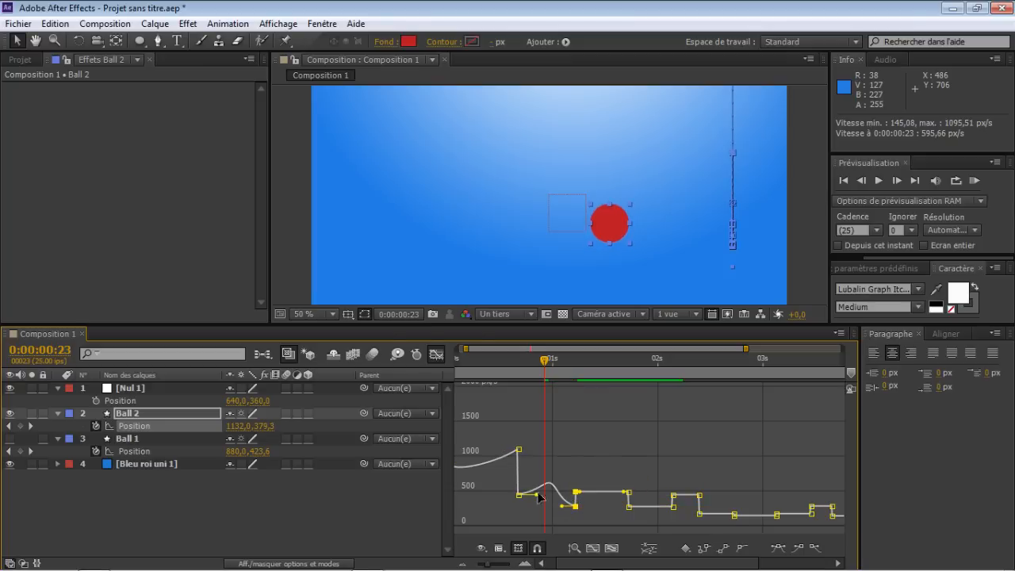
{"action": "left_click", "coordinate": [577, 492]}
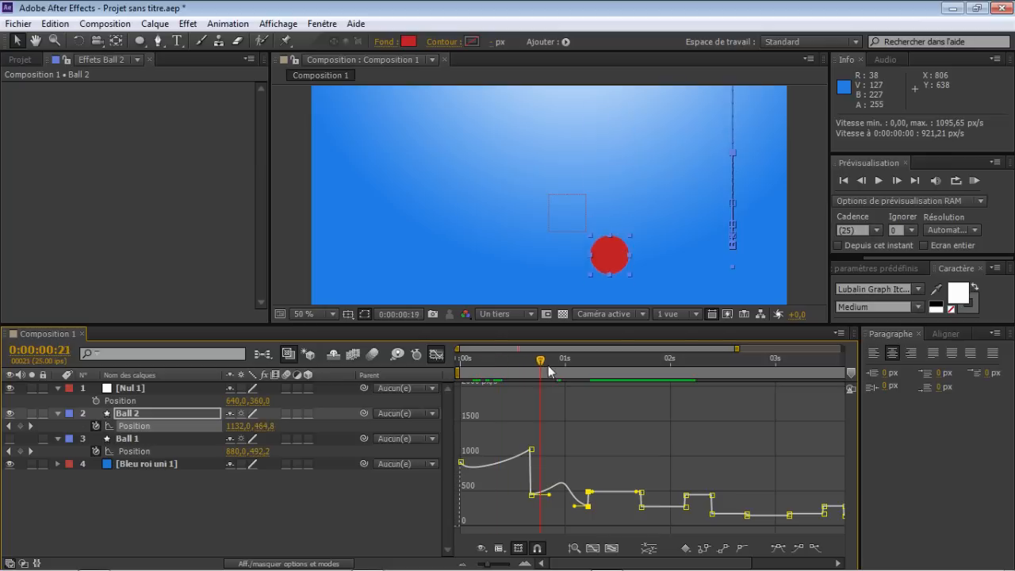
{"action": "left_click_drag", "start_coordinate": [640, 497], "coordinate": [595, 490]}
- Undo the speed curve changes on Ball 2, stepping the current time back to 0:00:00:23
{"action": "key", "text": "ctrl+z"}
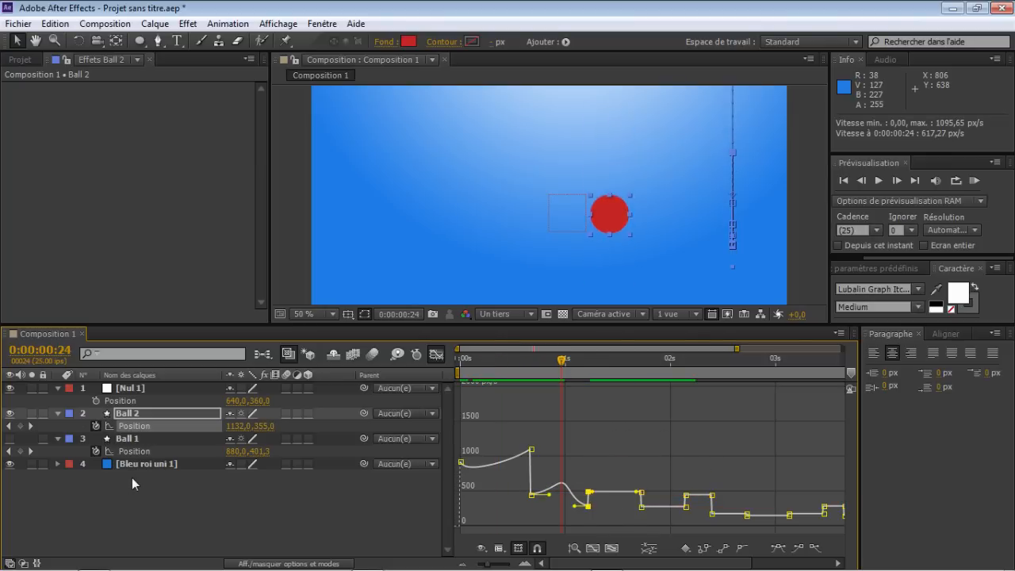
{"action": "key", "text": "Page_Up"}
{"action": "key", "text": "ctrl+z"}
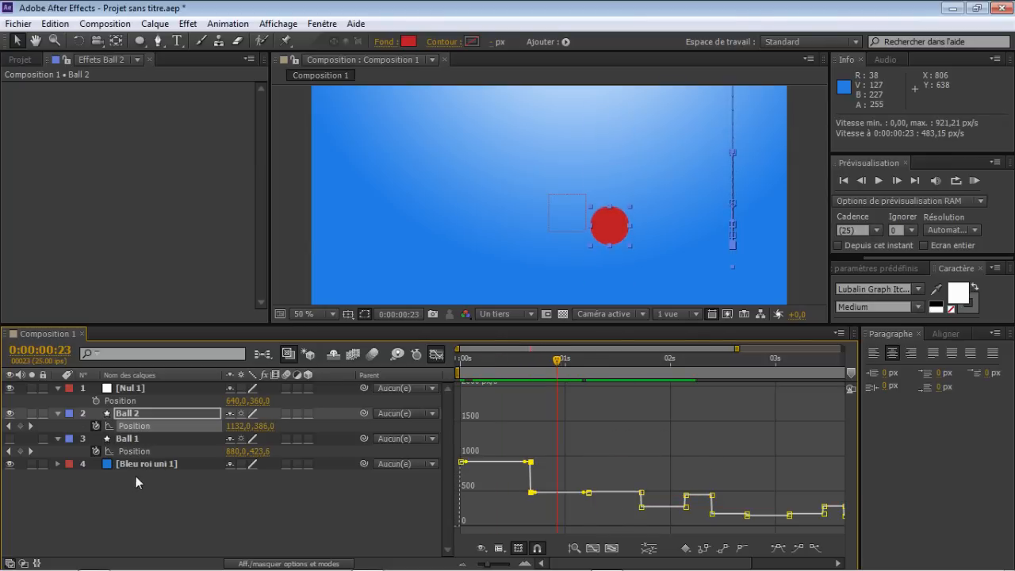
- Duplicate the Ball 2 layer and display the Position speed curve of the copy, Ball 3
{"action": "key", "text": "ctrl+d"}
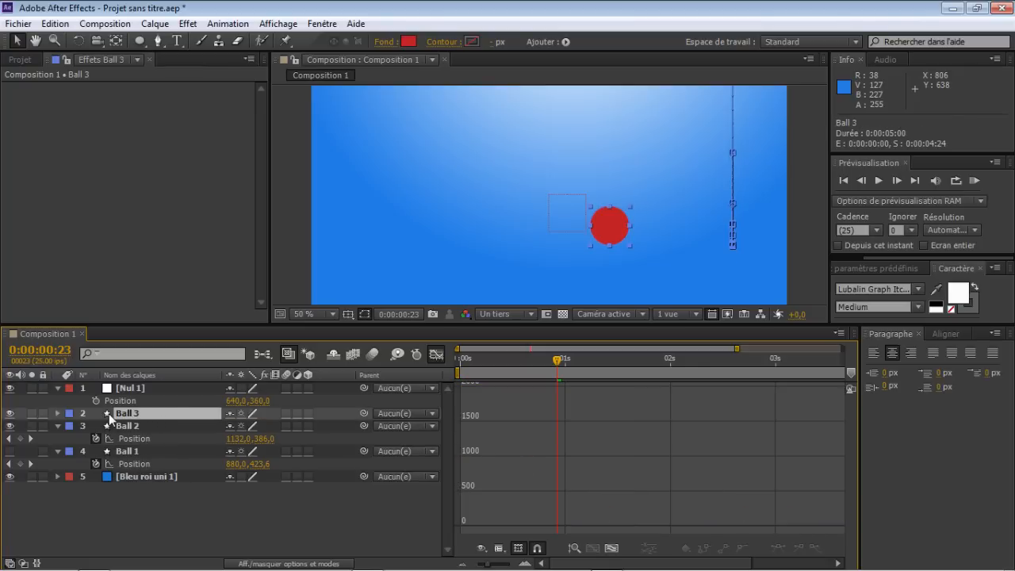
{"action": "key", "text": "p"}
{"action": "left_click", "coordinate": [119, 427]}
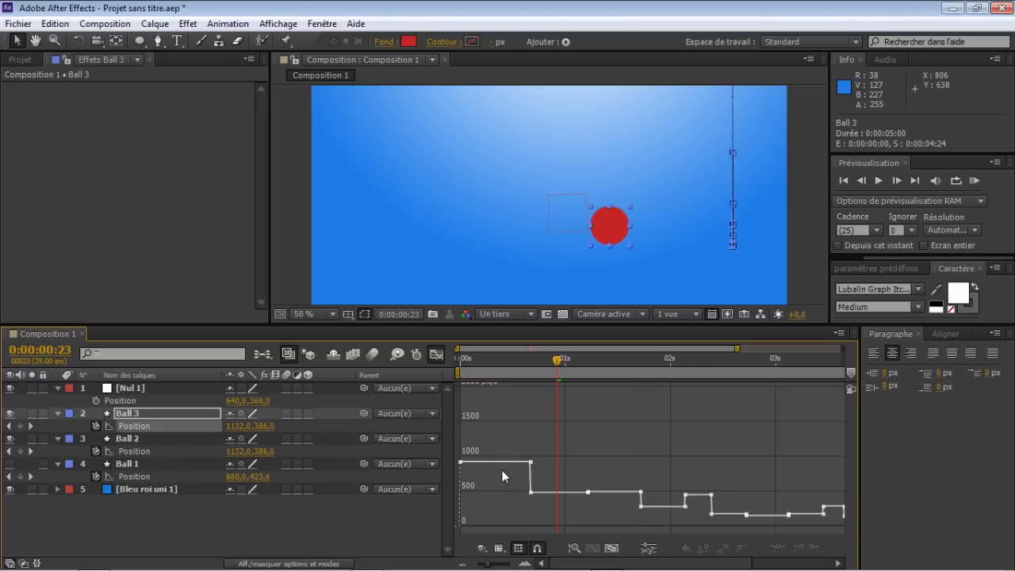
- Lower the speeds around Ball 3's first bounce keyframe and delete the Position keyframe that follows it
{"action": "left_click", "coordinate": [531, 461]}
{"action": "left_click_drag", "start_coordinate": [525, 461], "coordinate": [533, 515]}
{"action": "left_click_drag", "start_coordinate": [583, 496], "coordinate": [586, 507]}
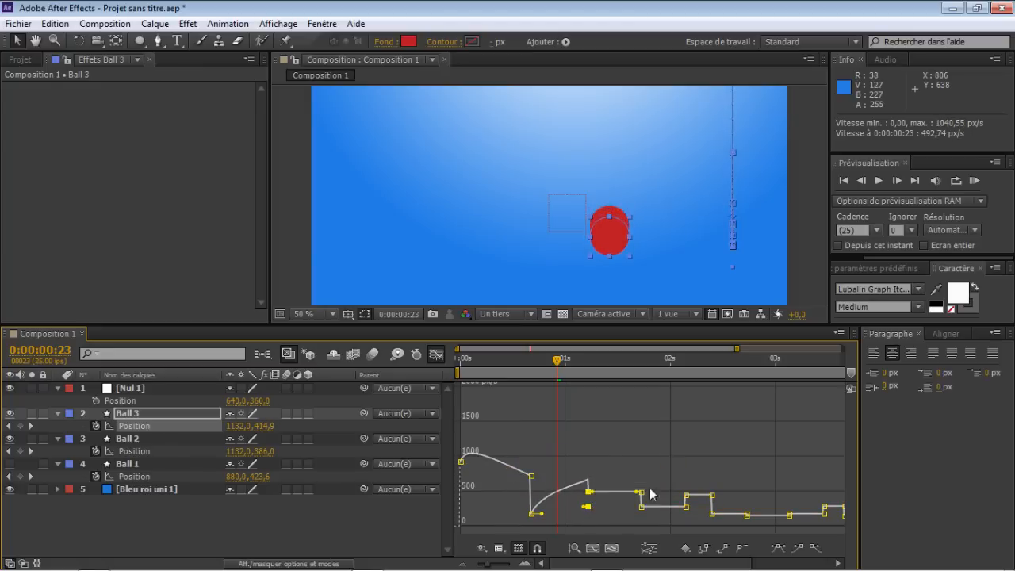
{"action": "key", "text": "Delete"}
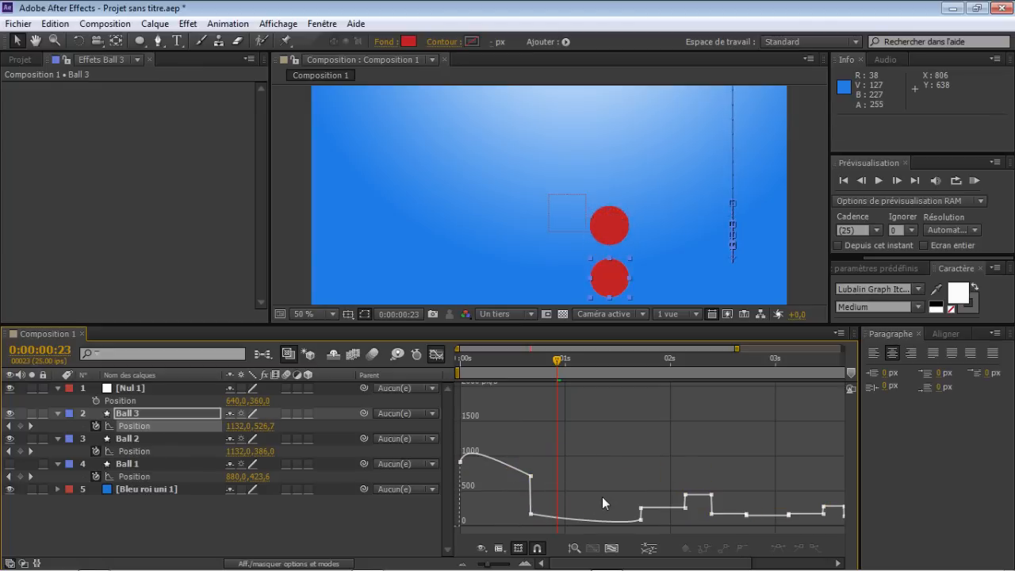
- Distort the rest of Ball 3's Position speed curve by shifting its keyframe speeds, and remove its last two keyframes
{"action": "left_click", "coordinate": [686, 508]}
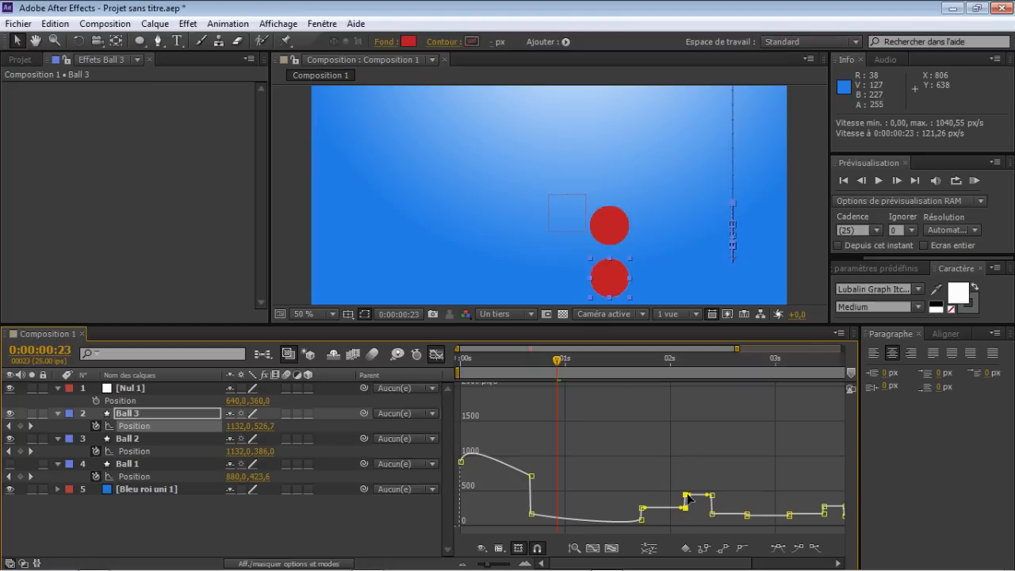
{"action": "left_click_drag", "start_coordinate": [688, 497], "coordinate": [679, 529]}
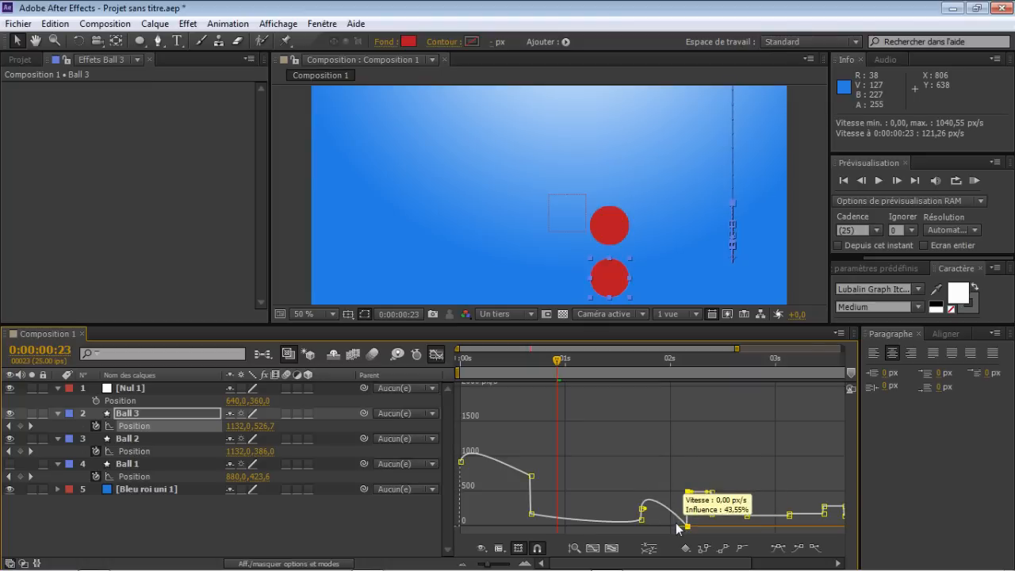
{"action": "left_click_drag", "start_coordinate": [748, 514], "coordinate": [815, 514]}
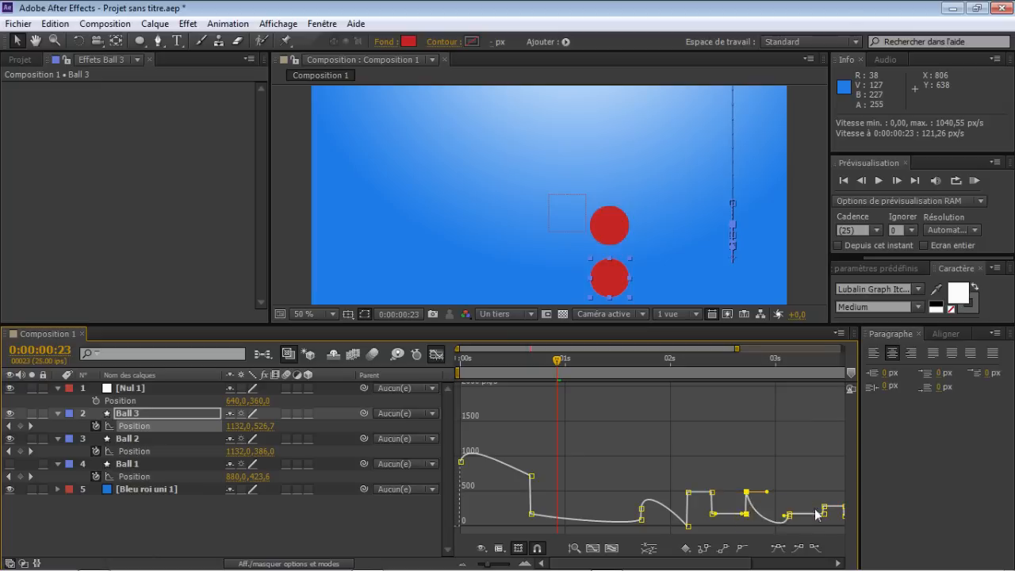
{"action": "left_click", "coordinate": [789, 513]}
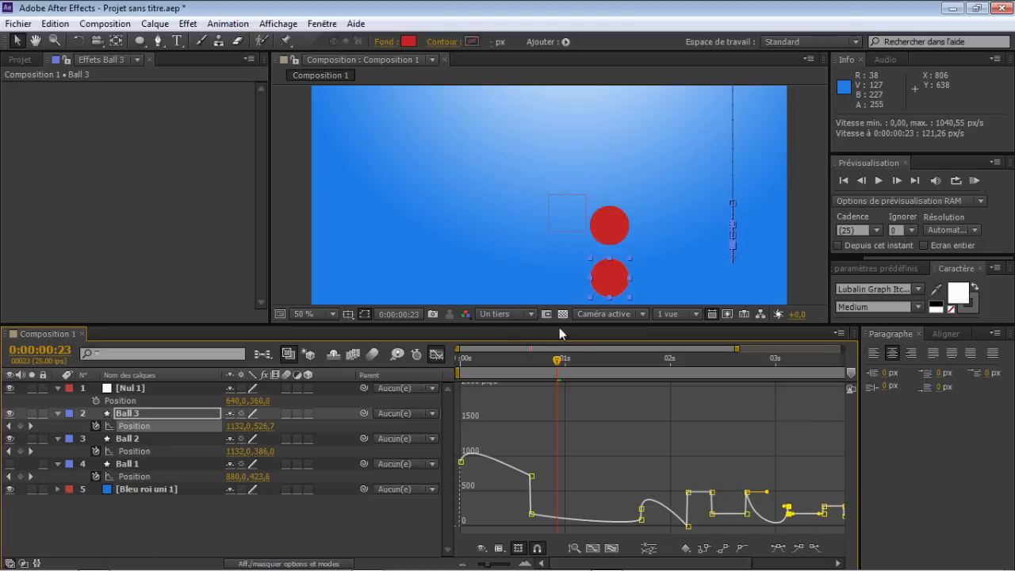
{"action": "left_click_drag", "start_coordinate": [570, 349], "coordinate": [688, 350]}
{"action": "left_click_drag", "start_coordinate": [678, 505], "coordinate": [674, 493]}
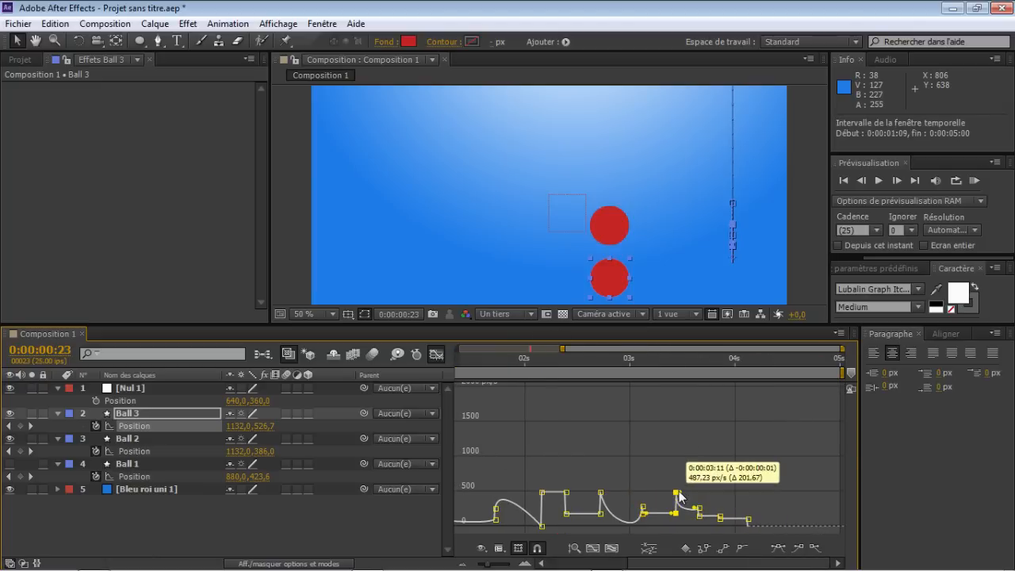
{"action": "left_click_drag", "start_coordinate": [720, 518], "coordinate": [722, 527]}
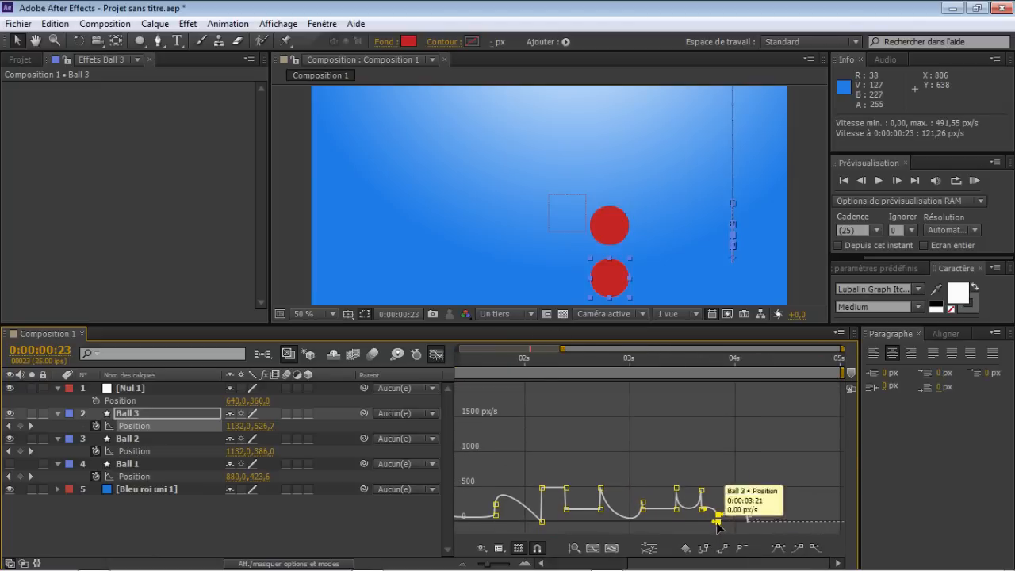
{"action": "left_click", "coordinate": [750, 502]}
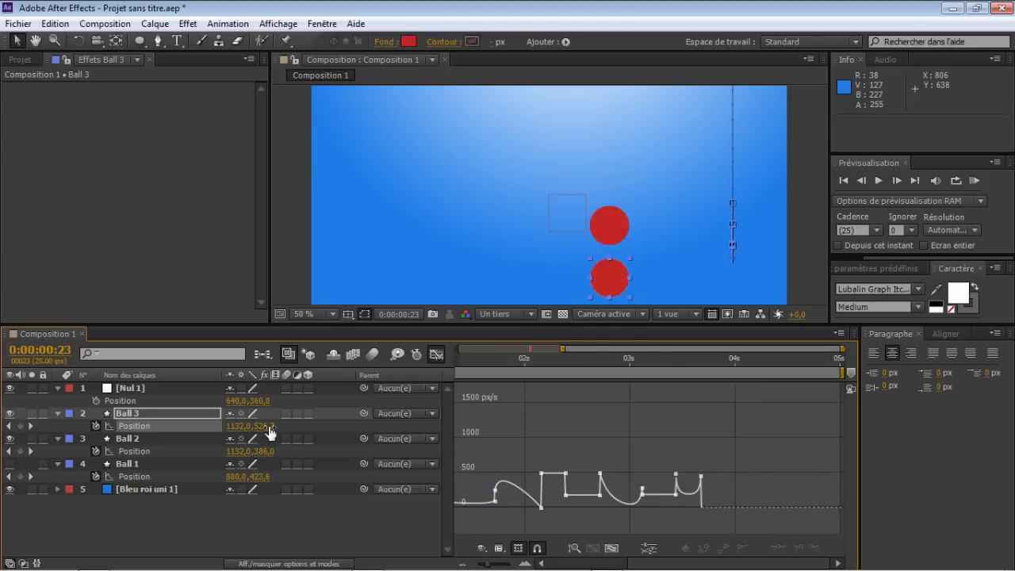
- Try changing Ball 3's vertical Position value at 0:00:00:23, and undo the value changes
{"action": "mouse_move", "coordinate": [268, 426]}
{"action": "left_mouse_down"}
{"action": "mouse_move", "coordinate": [287, 426]}
{"action": "mouse_move", "coordinate": [265, 426]}
{"action": "left_mouse_up"}
{"action": "left_click_drag", "start_coordinate": [266, 427], "coordinate": [347, 420]}
{"action": "key", "text": "ctrl+z"}
{"action": "key", "text": "ctrl+z"}
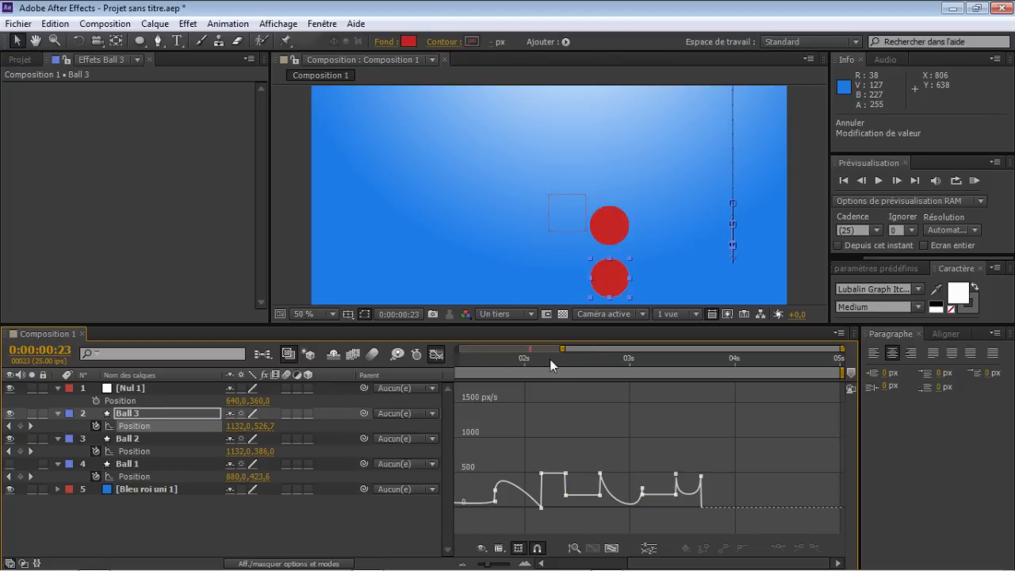
- Scrub the full timeline to compare Ball 3 with Ball 2, and delete the Ball 3 layer
{"action": "left_click_drag", "start_coordinate": [563, 349], "coordinate": [466, 358]}
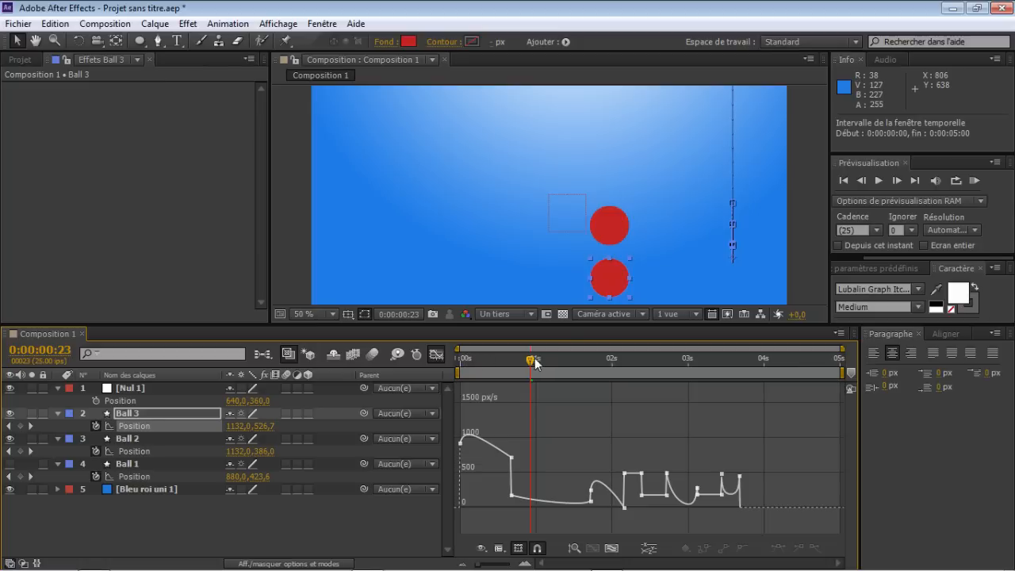
{"action": "left_click_drag", "start_coordinate": [535, 362], "coordinate": [557, 365]}
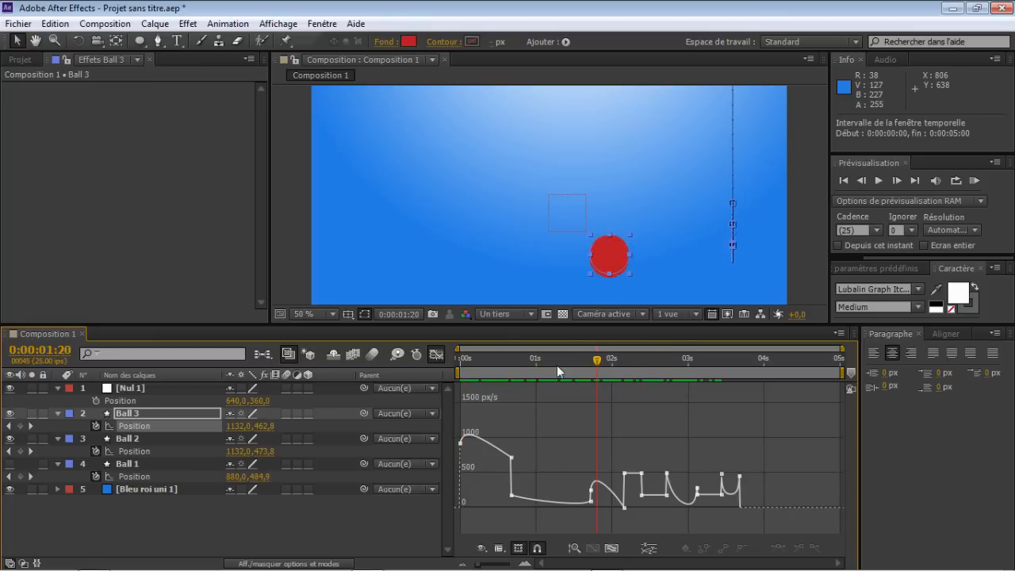
{"action": "left_click", "coordinate": [137, 415]}
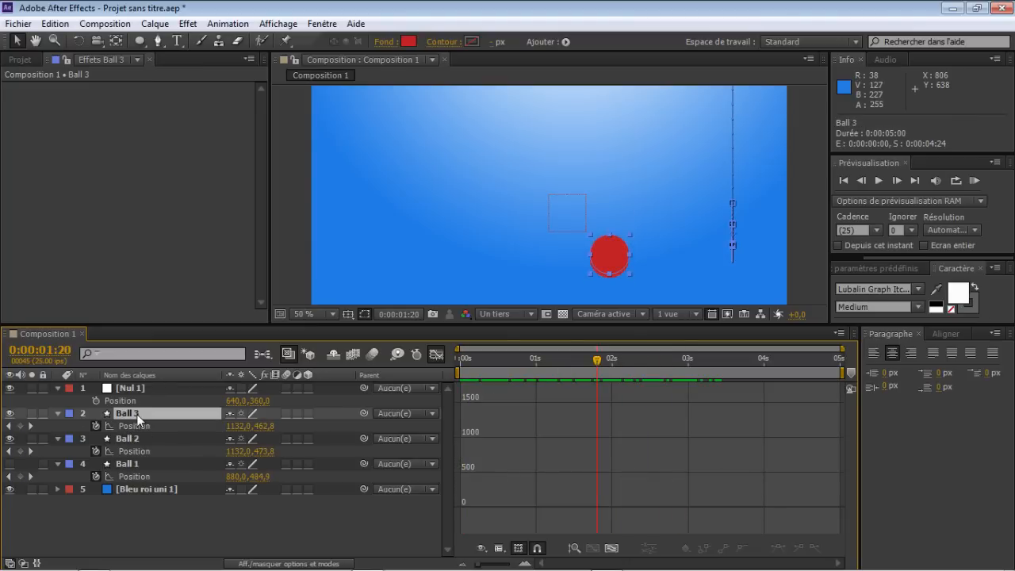
{"action": "key", "text": "Delete"}
- Make Ball 1 visible again and compare its Position speed curve with Ball 2's in the Graph Editor
{"action": "left_click", "coordinate": [138, 438]}
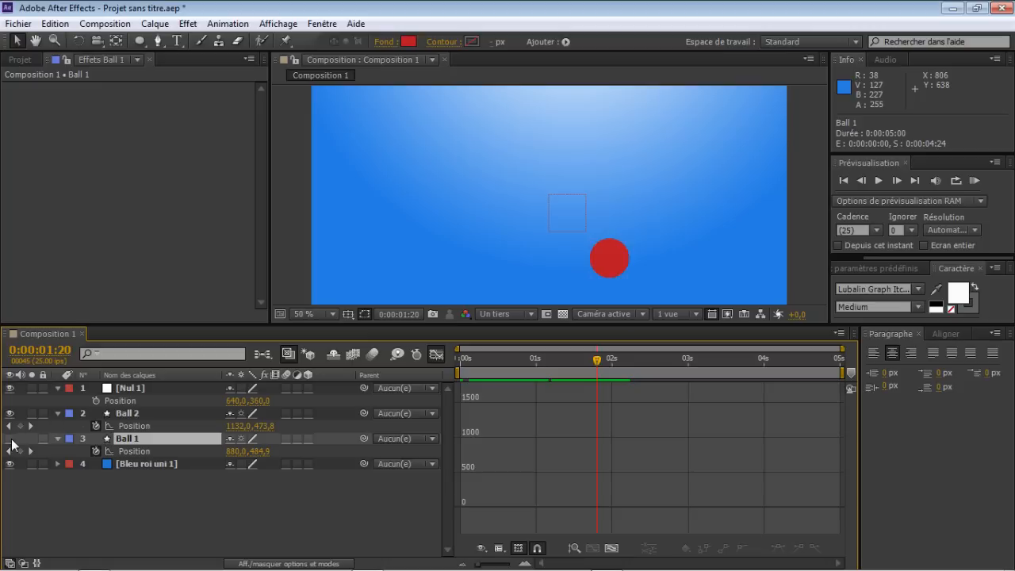
{"action": "left_click", "coordinate": [10, 439]}
{"action": "left_click_drag", "start_coordinate": [461, 356], "coordinate": [503, 377]}
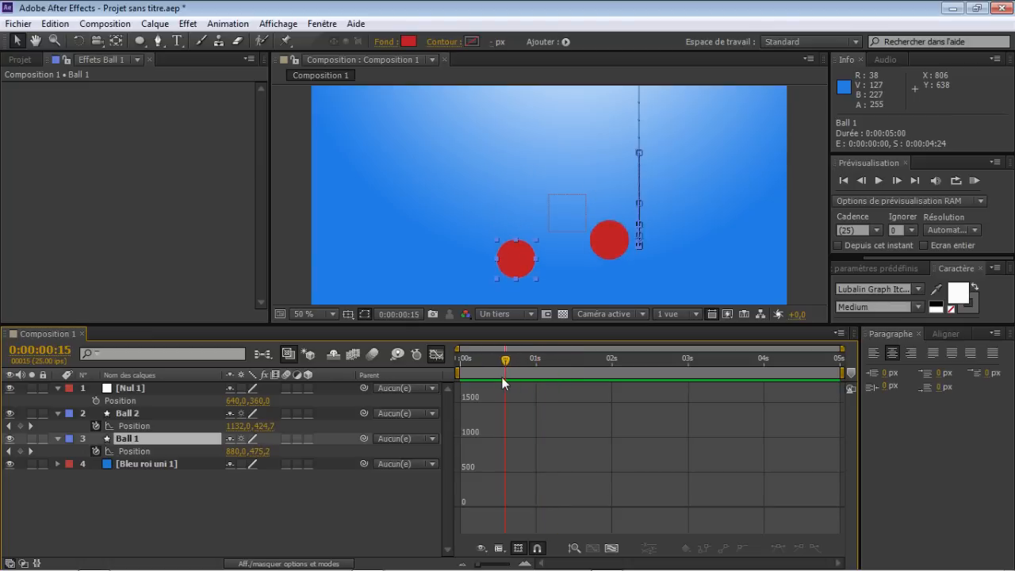
{"action": "left_click", "coordinate": [147, 452]}
{"action": "left_click", "coordinate": [119, 424]}
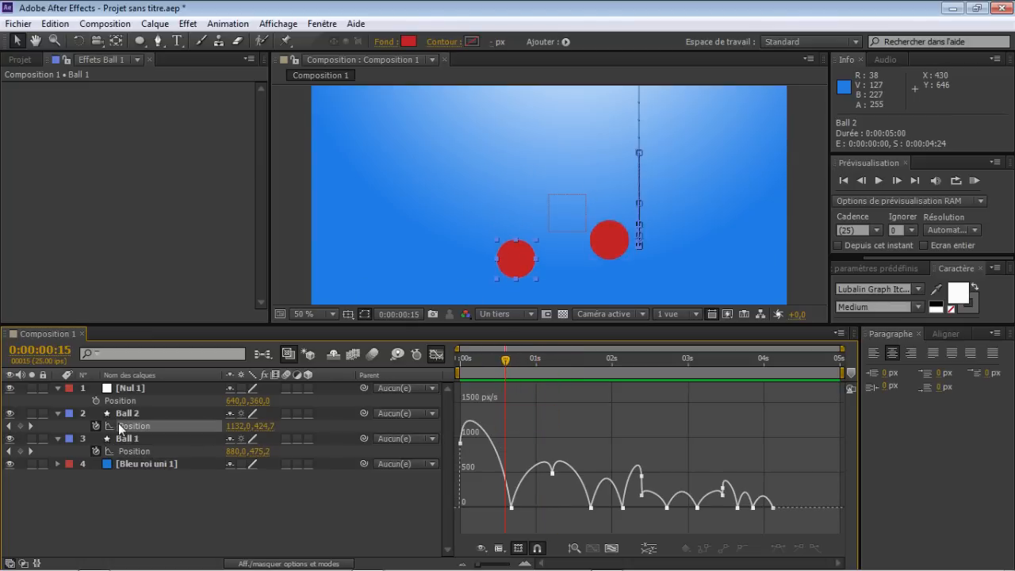
- Pull the outgoing speed of Ball 1's Position keyframe at 0:00:01:05 down close to zero, and scrub the timeline to 0:00:02:21
{"action": "left_click", "coordinate": [125, 450]}
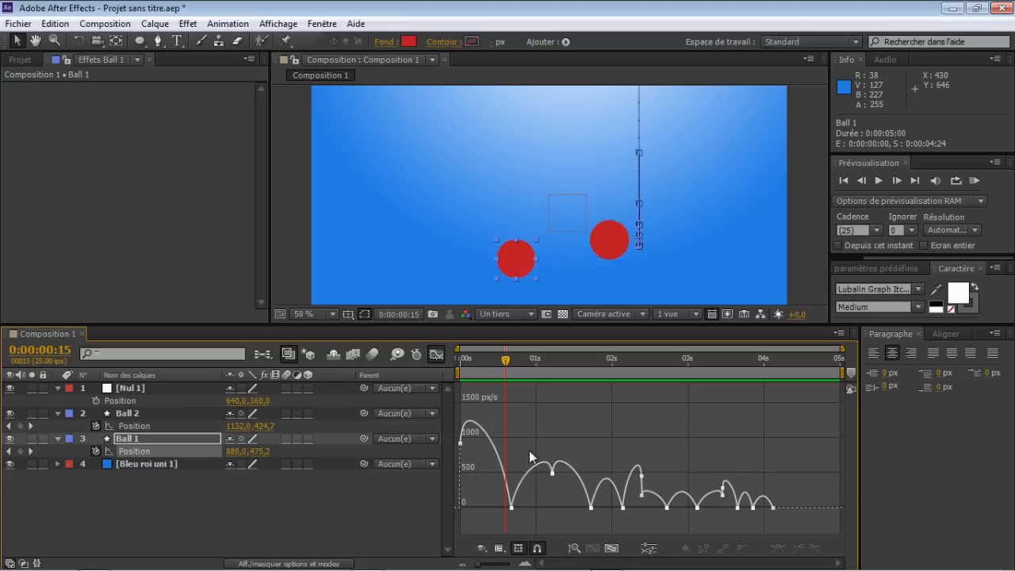
{"action": "mouse_move", "coordinate": [552, 476]}
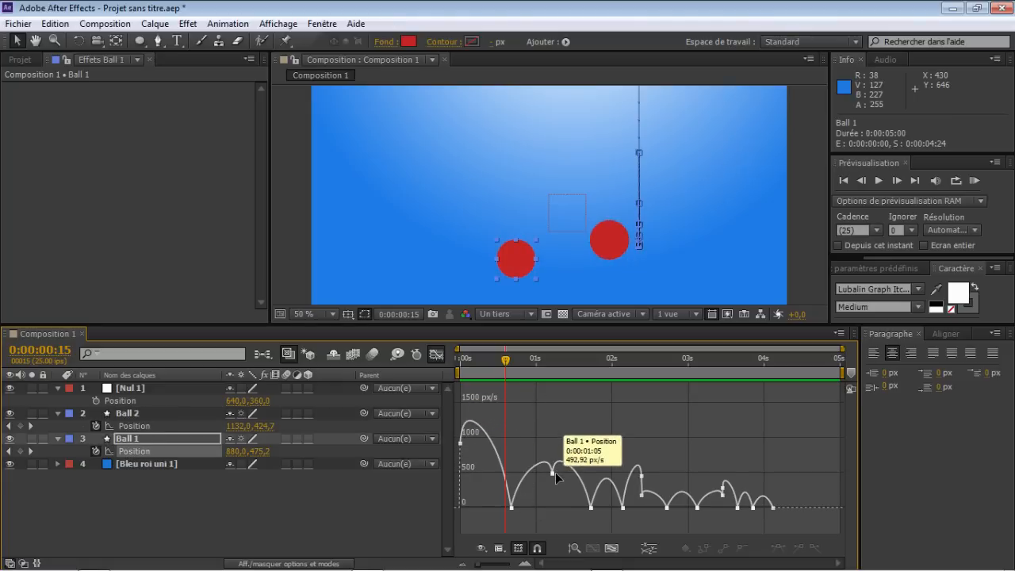
{"action": "left_click_drag", "start_coordinate": [553, 472], "coordinate": [553, 507]}
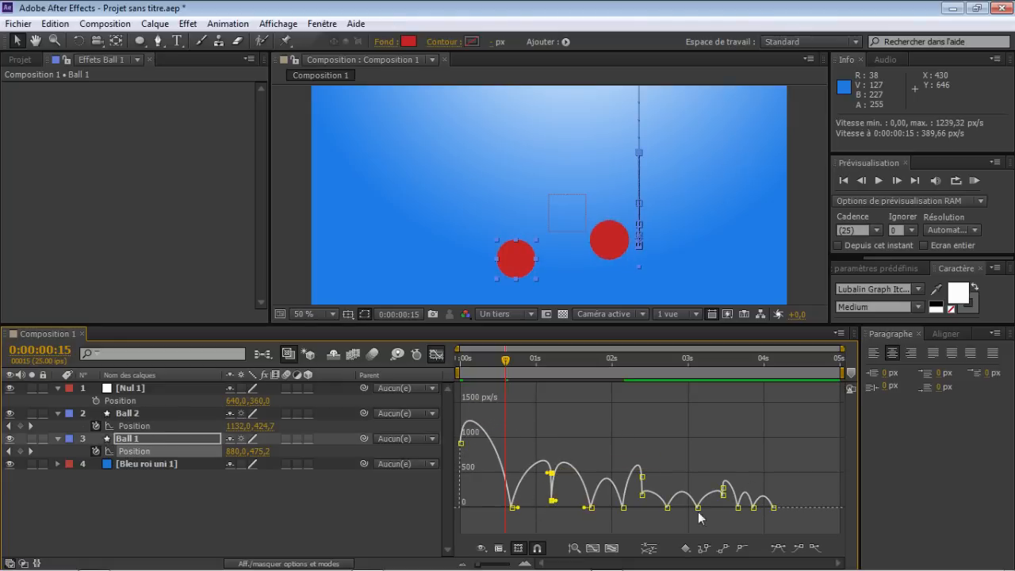
{"action": "mouse_move", "coordinate": [645, 495]}
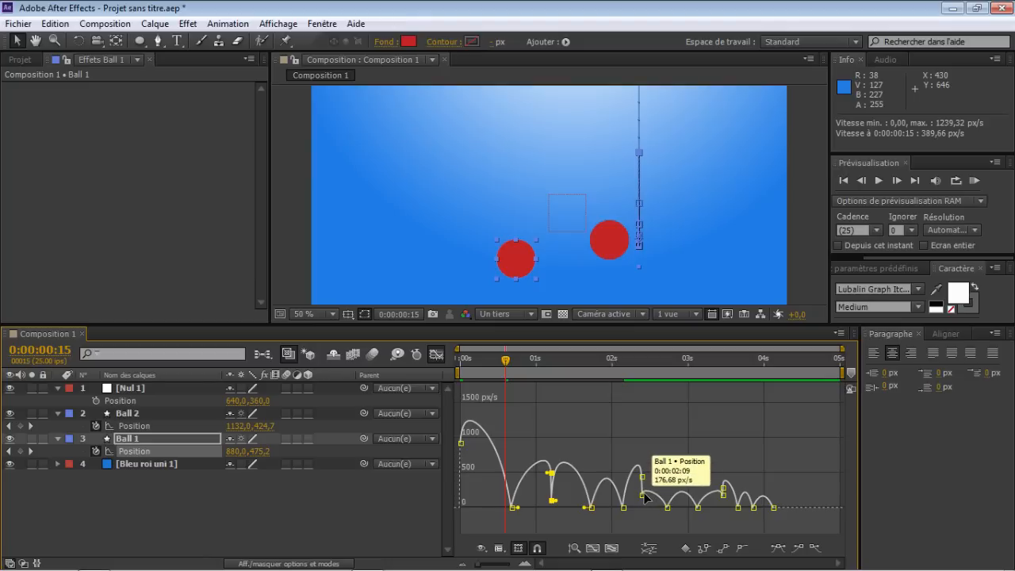
{"action": "left_click_drag", "start_coordinate": [514, 360], "coordinate": [673, 382]}
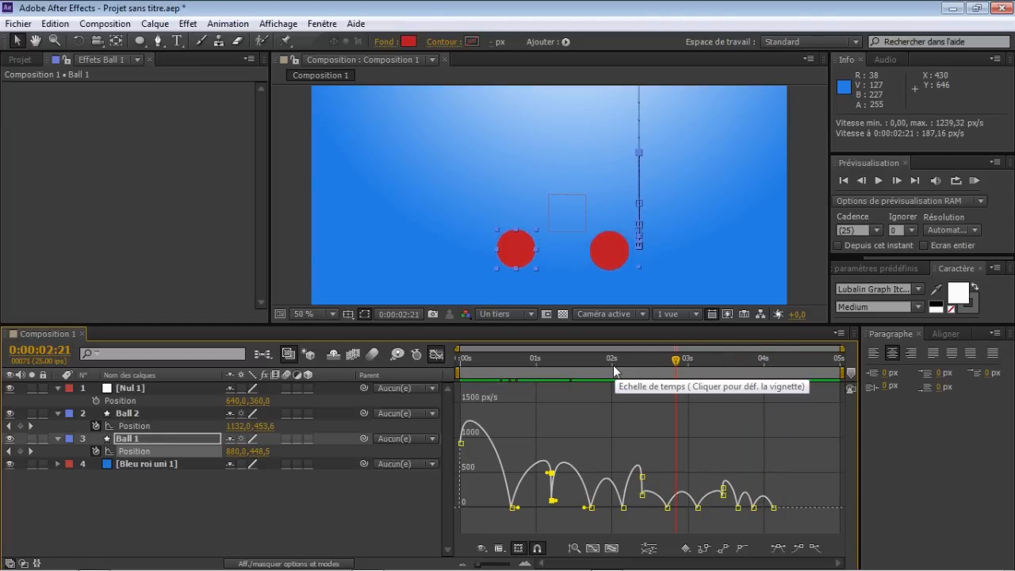
- Select Ball 2's Position property and switch the timeline from the Graph Editor back to the keyframe view
{"action": "left_click", "coordinate": [127, 414]}
{"action": "left_click", "coordinate": [135, 426]}
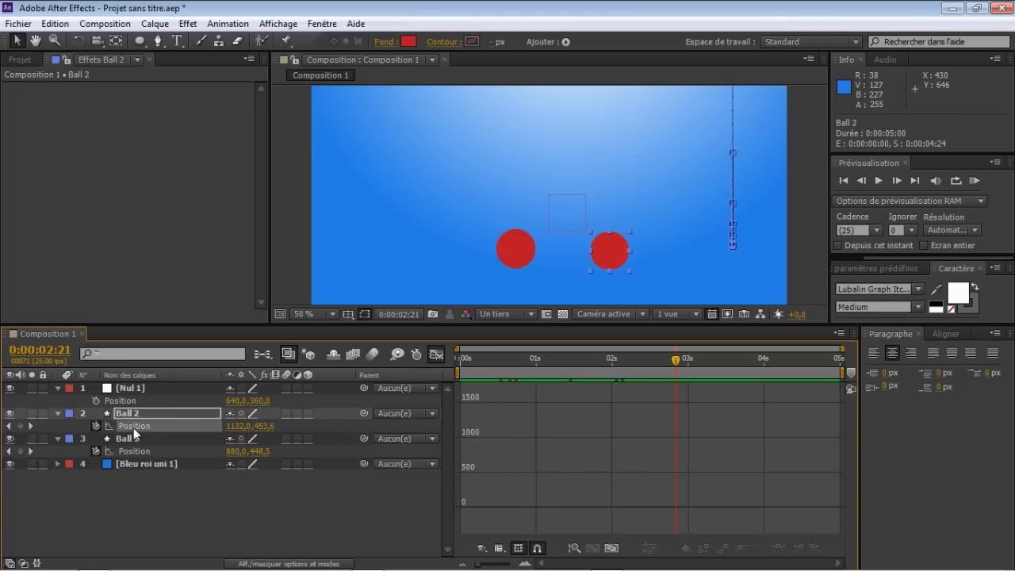
{"action": "left_click", "coordinate": [436, 354]}
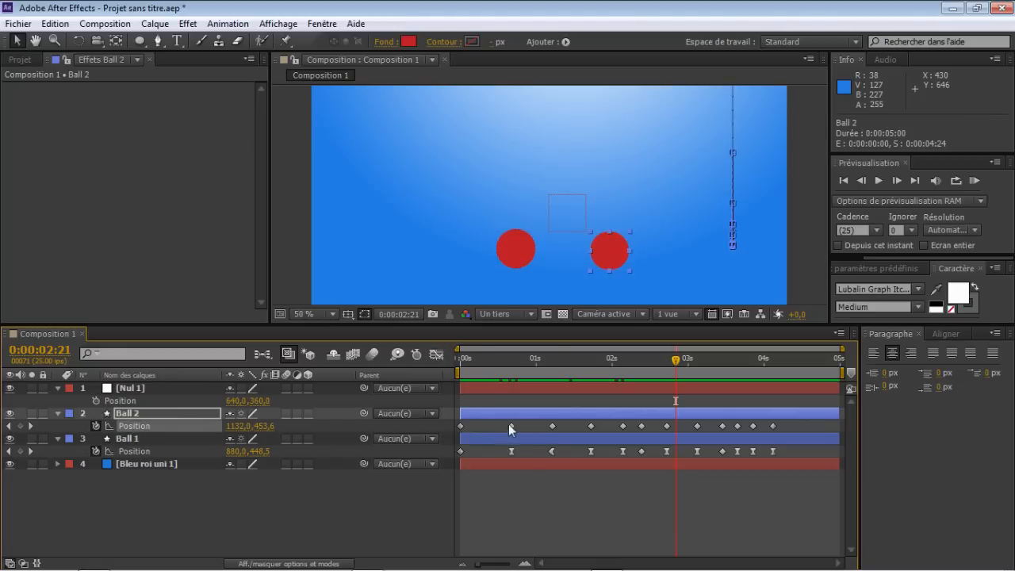
- Apply the ease-out keyframe assistant (Lissage à l'éloignement) to Ball 1's Position keyframe at 0:00:01:05
{"action": "left_click", "coordinate": [552, 451]}
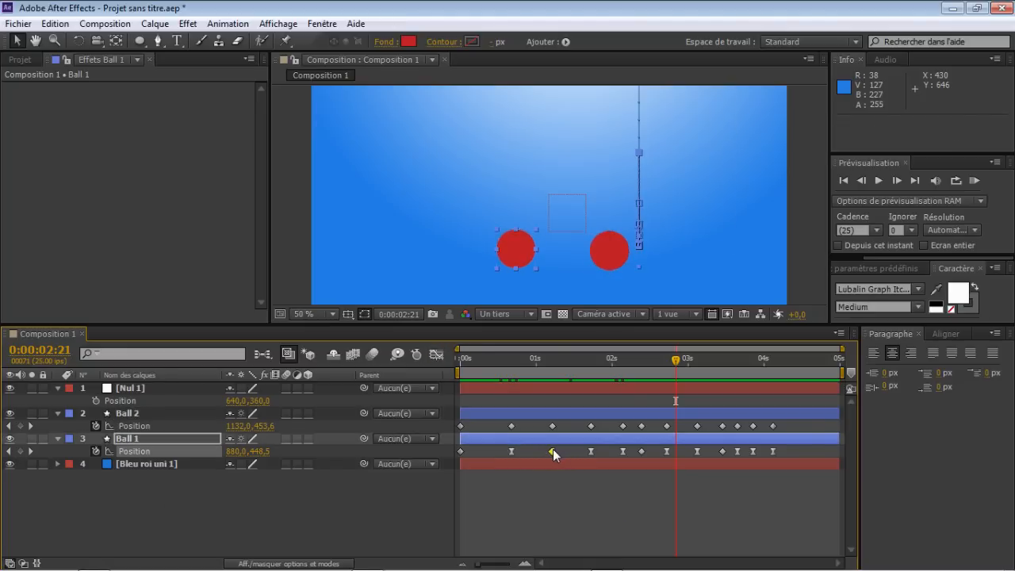
{"action": "right_click", "coordinate": [552, 449]}
{"action": "mouse_move", "coordinate": [589, 441]}
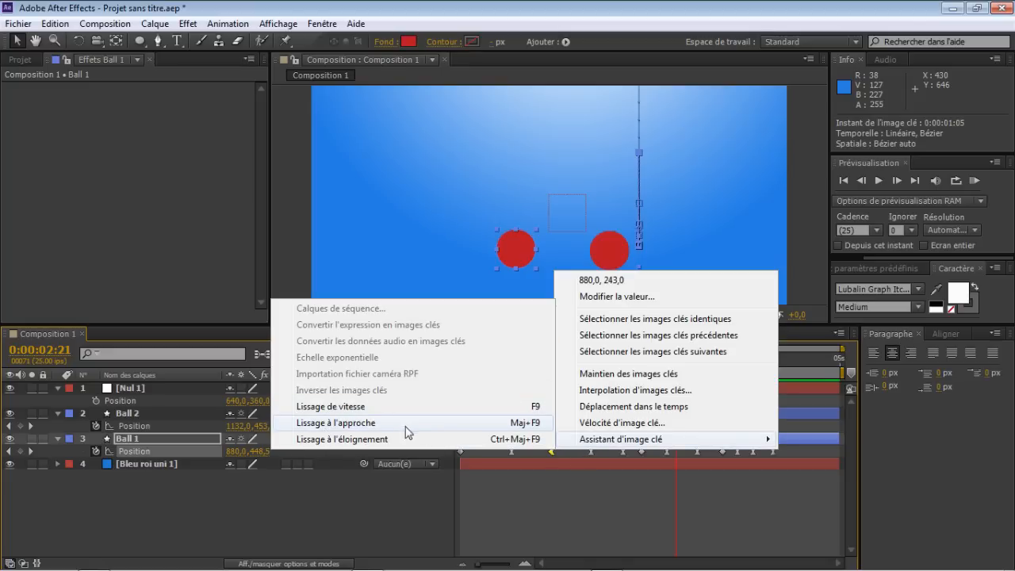
{"action": "left_click", "coordinate": [345, 439]}
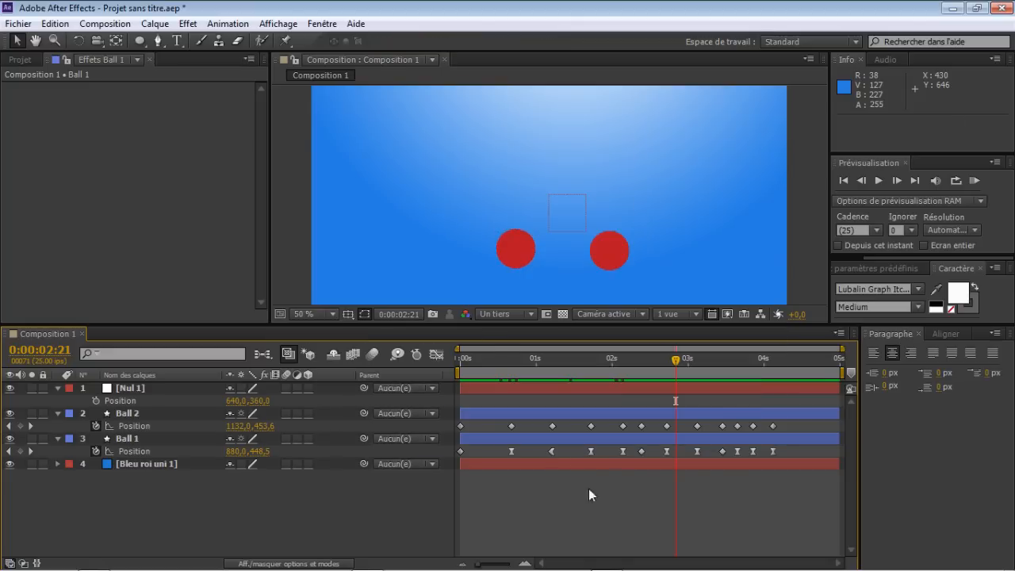